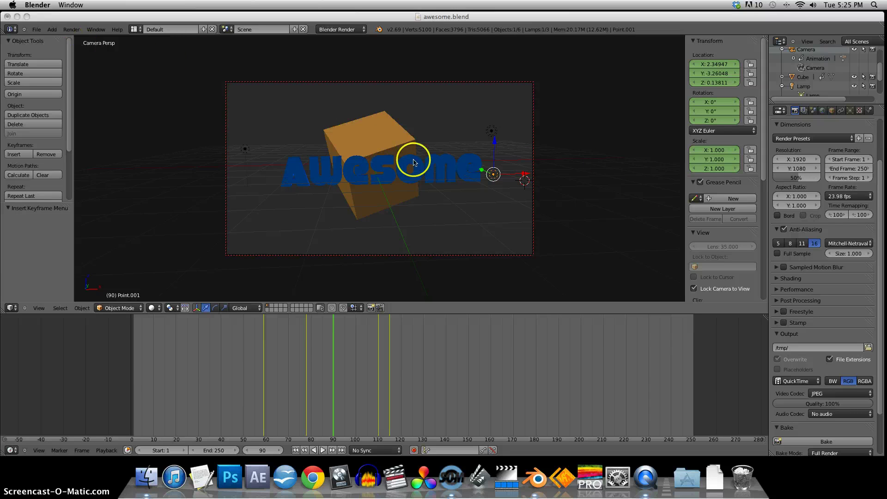
- Save the scene under the existing file name awesome.blend in the Awesome folder, overwriting the old file
click(36, 30)
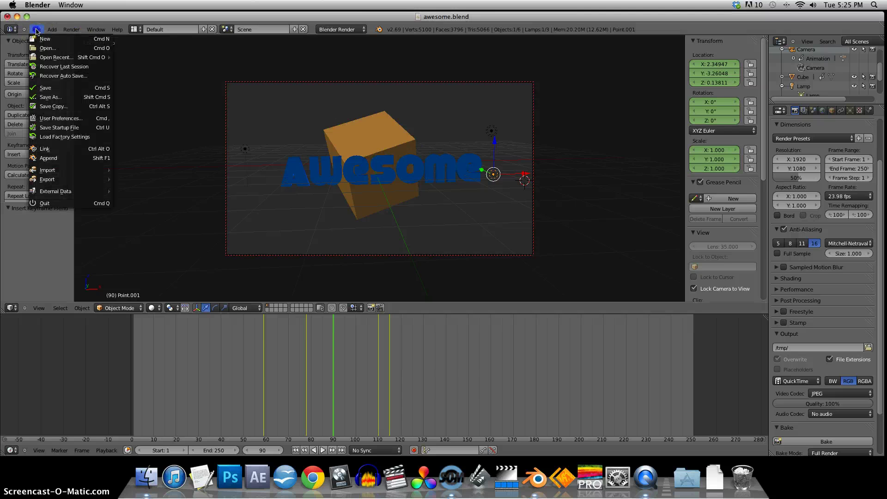
click(52, 97)
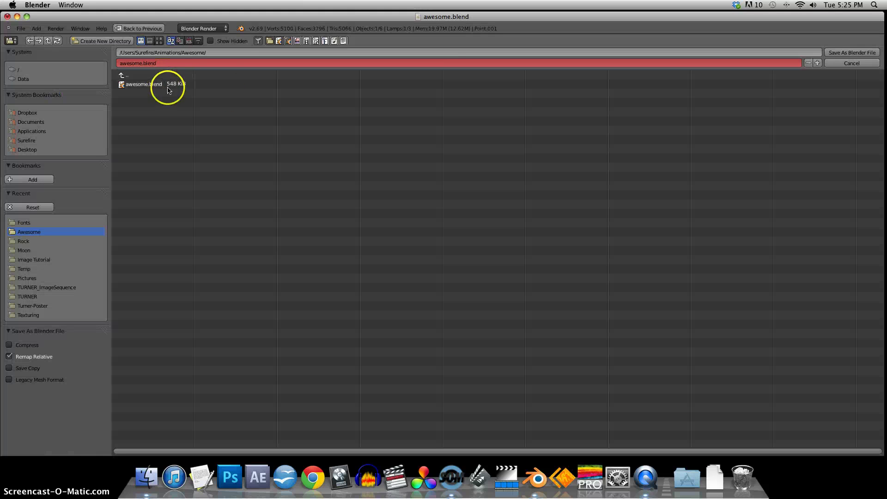
click(158, 85)
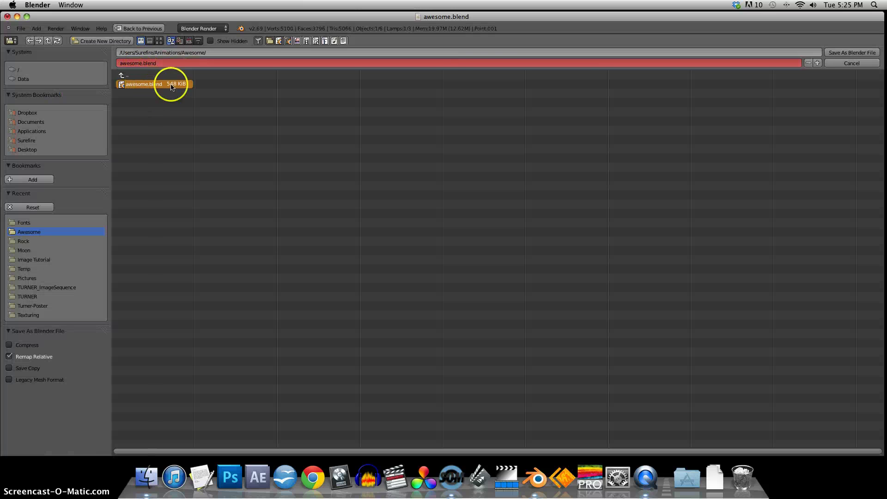
click(852, 53)
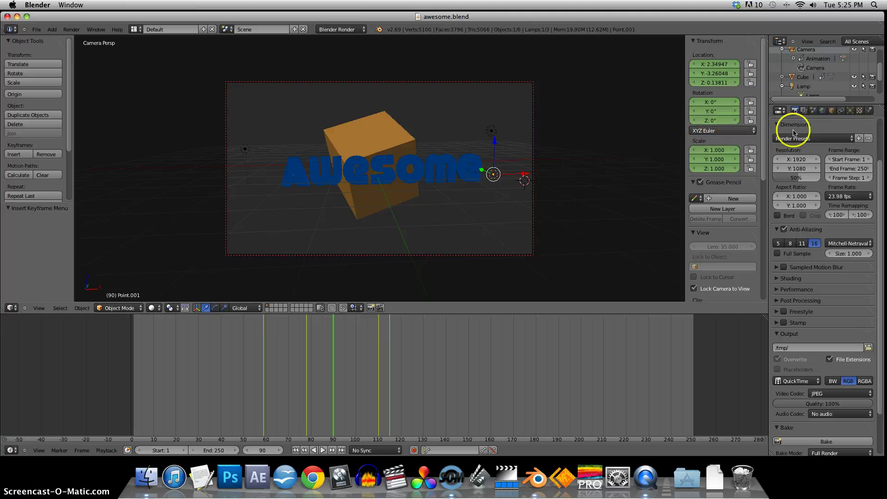
- Render a still image of the current frame as a test, then return to the 3D view
scroll(827, 138, up, 3)
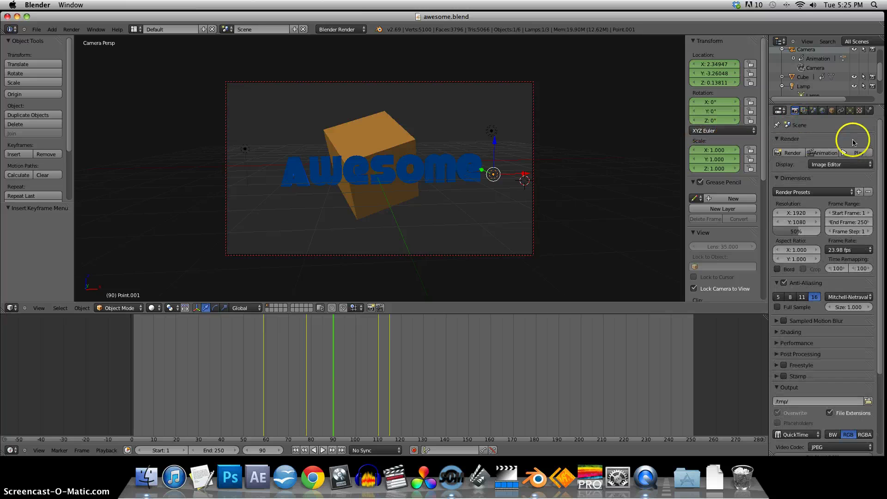
click(790, 153)
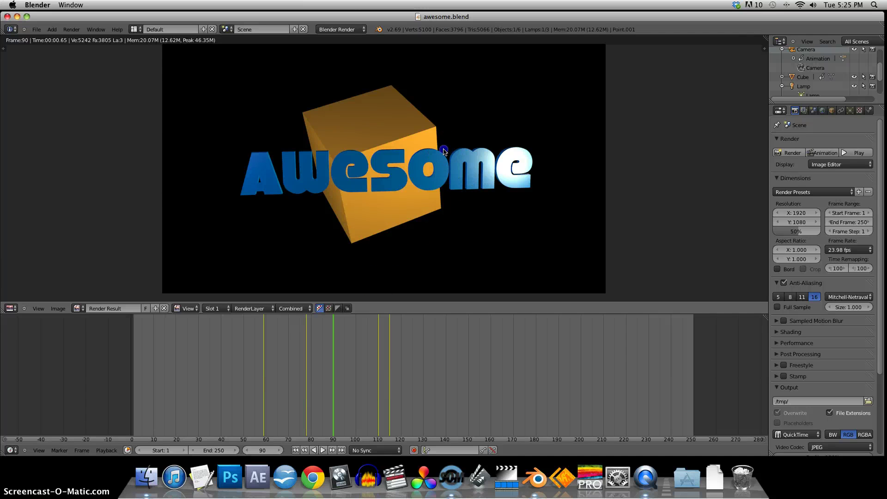
key(Escape)
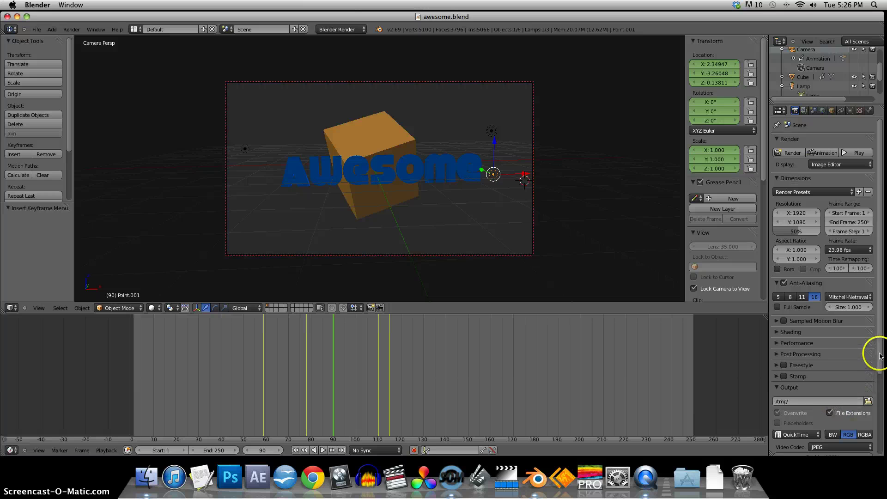
- Review the image and movie file formats available for the render output
scroll(831, 349, down, 5)
click(807, 360)
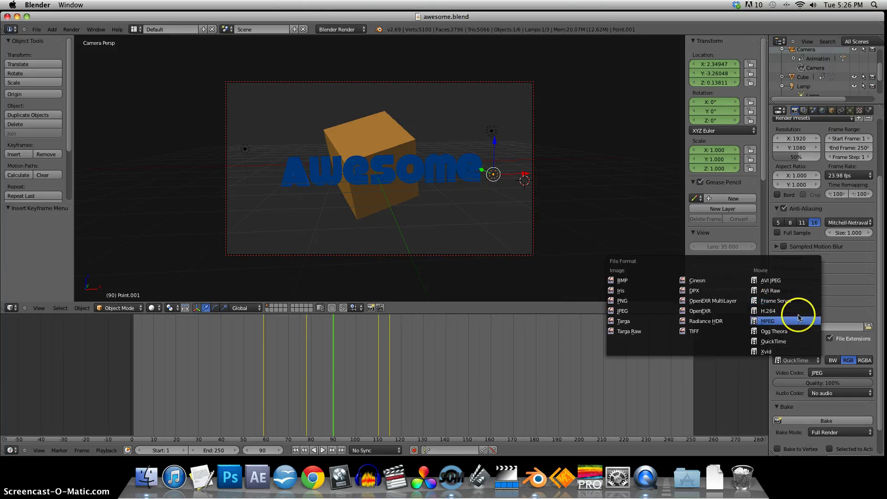
key(Escape)
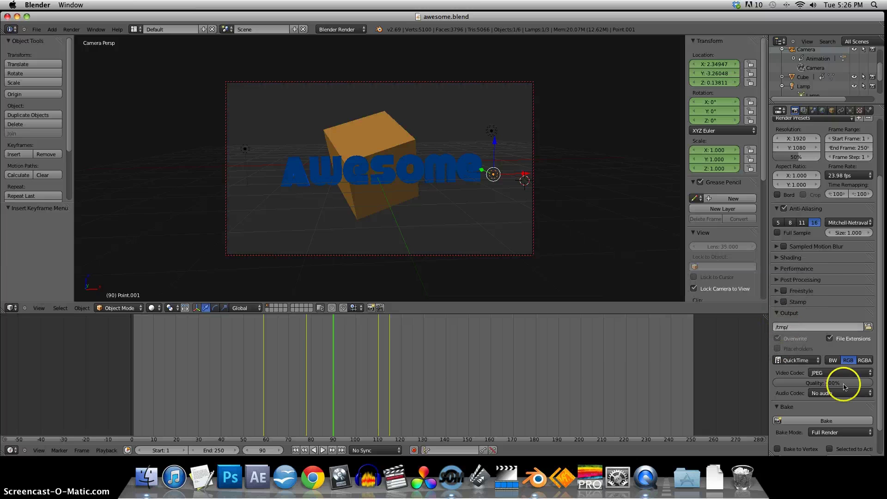
click(814, 363)
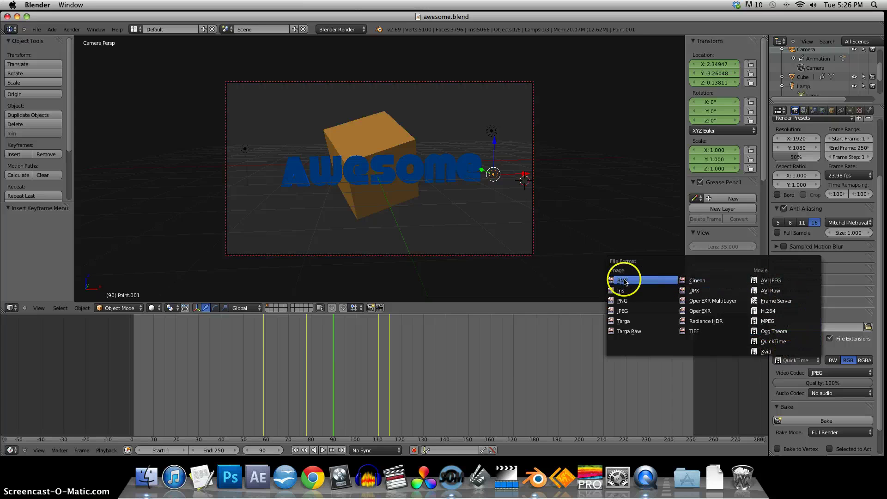
drag(623, 281, 635, 302)
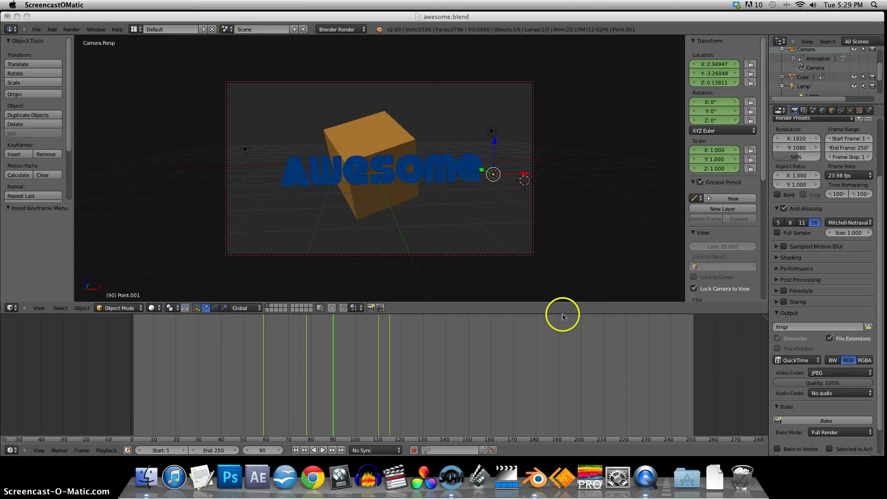
- Scrub through the animation to inspect it and set the current frame to 200
click(217, 358)
drag(173, 358, 496, 372)
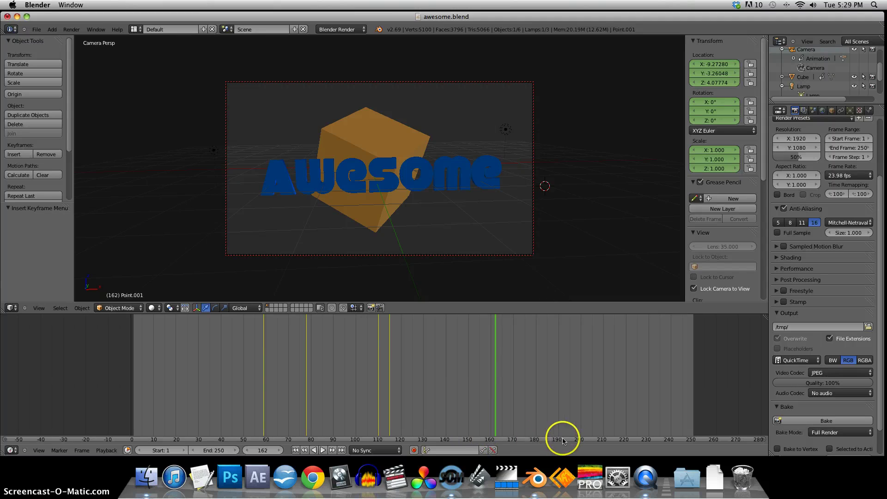
click(578, 433)
click(581, 432)
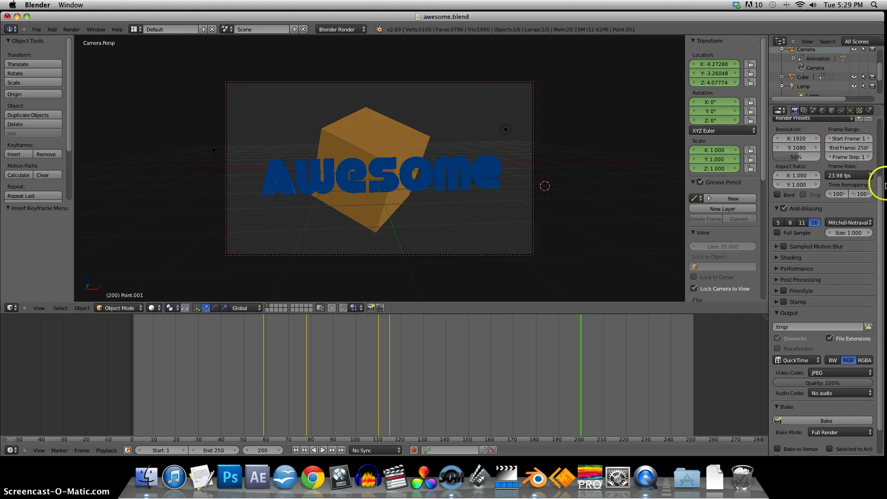
- Set the end frame of the render's frame range to 200
drag(879, 182, 880, 133)
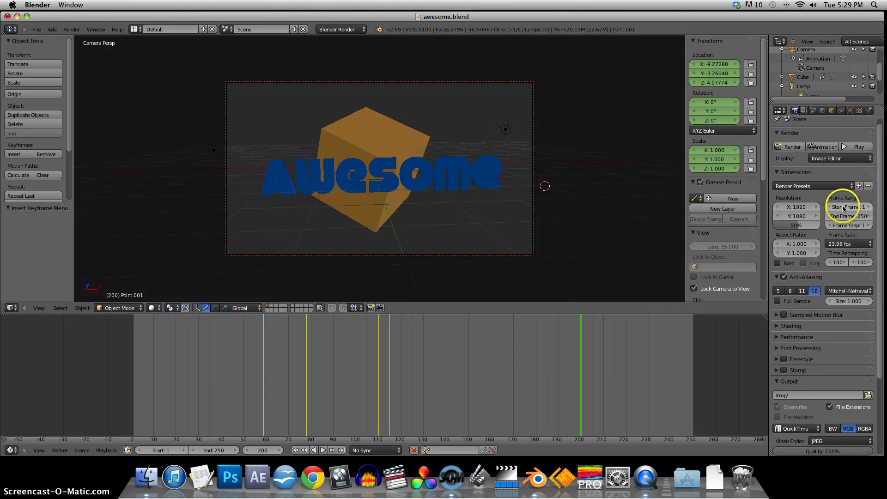
click(866, 216)
click(858, 217)
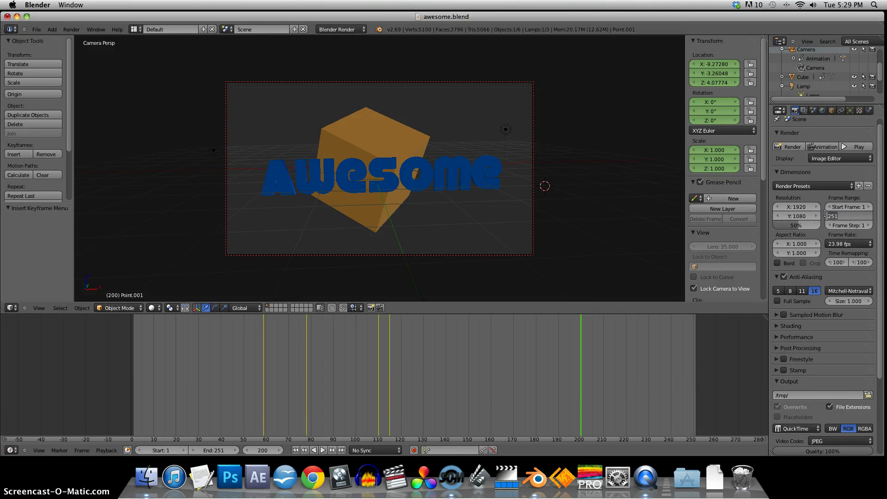
key(Return)
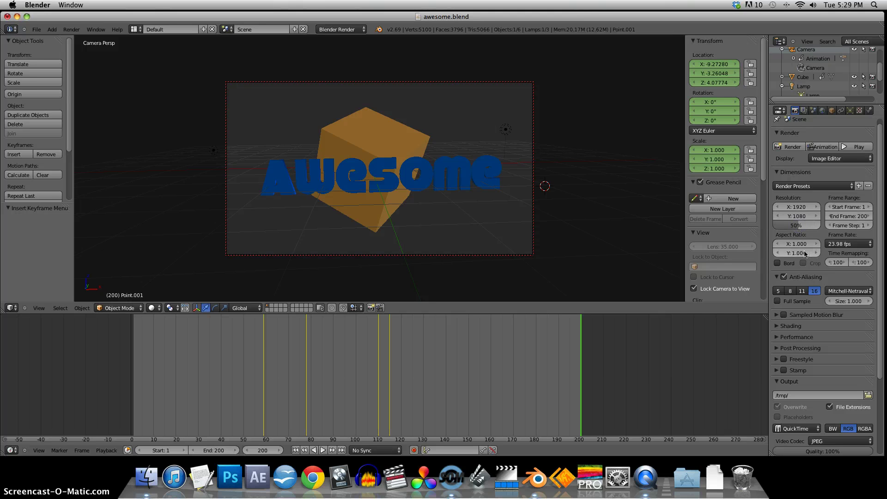
- Check the render output's file format, color mode and video codec options
drag(878, 363, 880, 427)
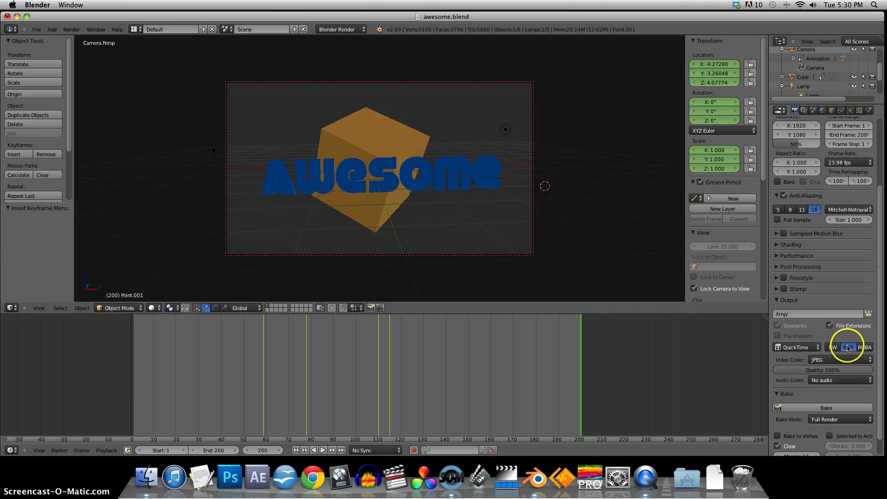
click(797, 346)
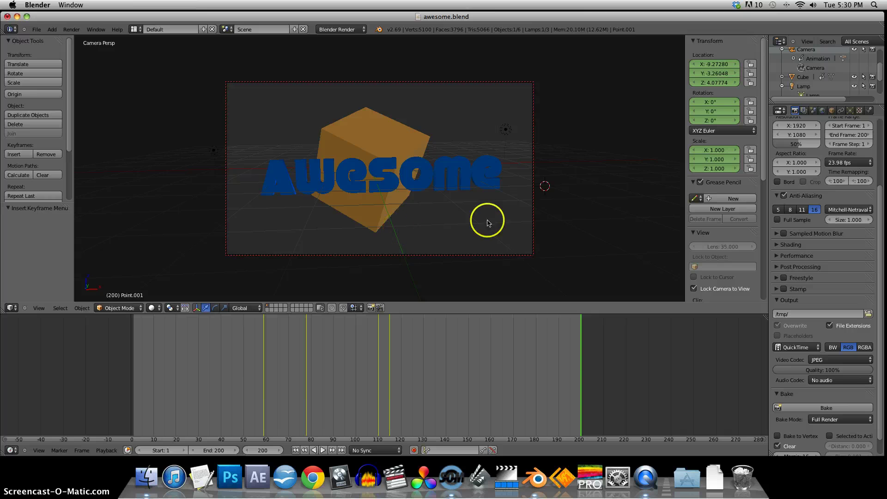
click(864, 352)
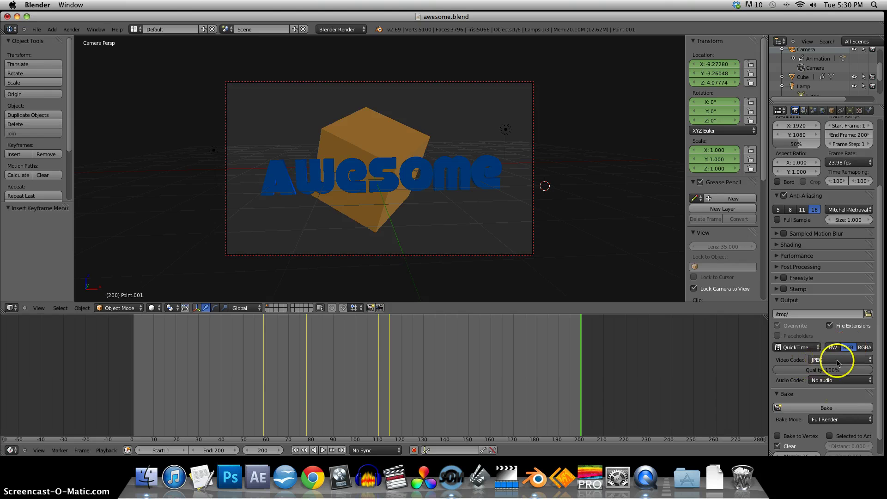
click(849, 360)
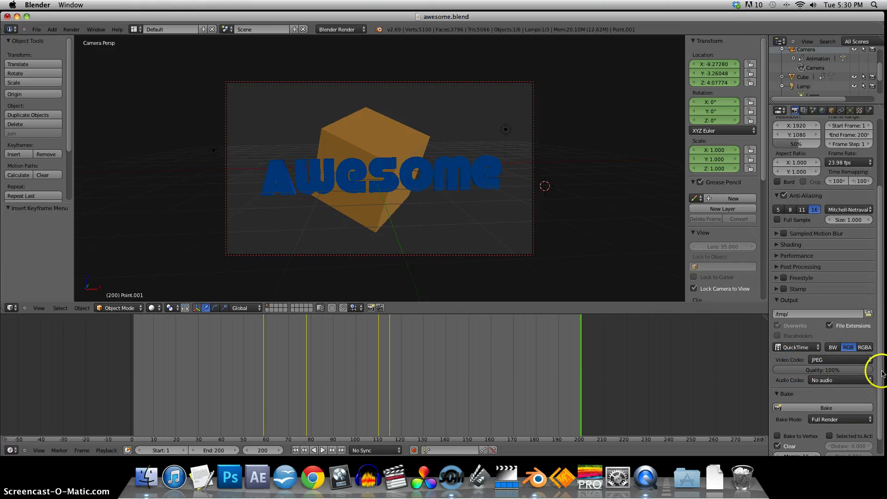
- Render the full animation as a QuickTime movie and look into its /tmp/ output folder
drag(877, 373, 883, 414)
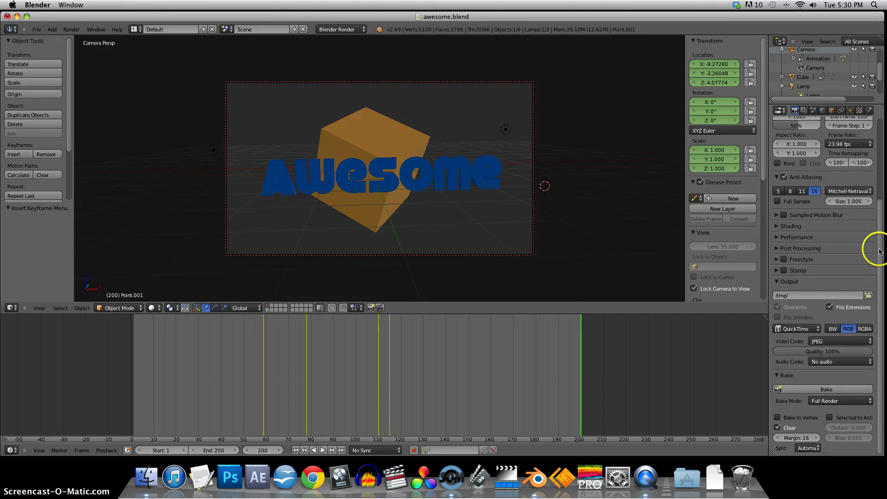
drag(882, 251, 883, 139)
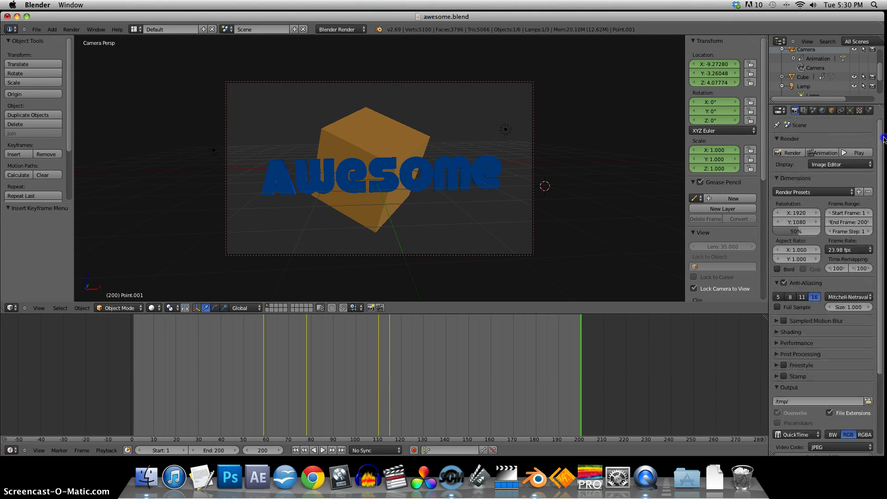
click(818, 156)
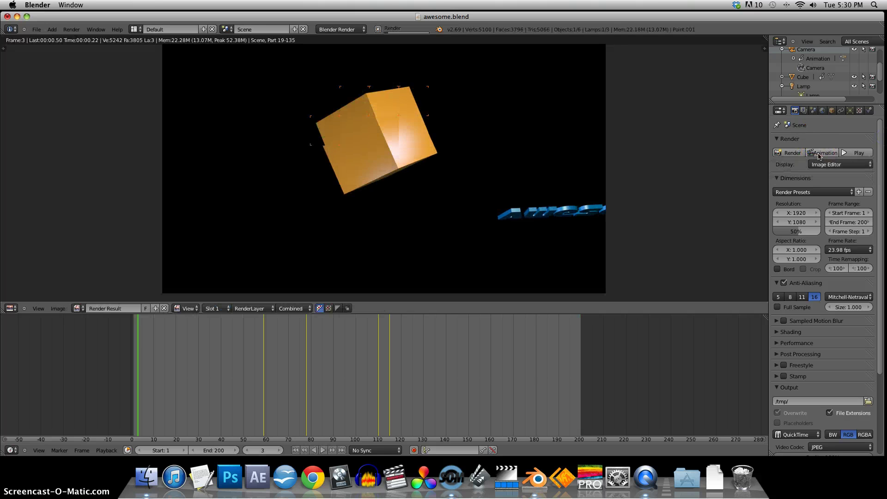
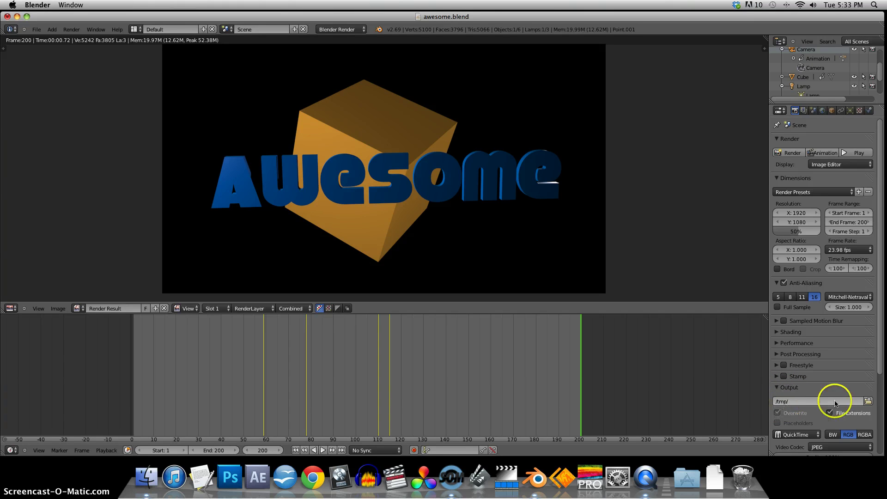
click(868, 401)
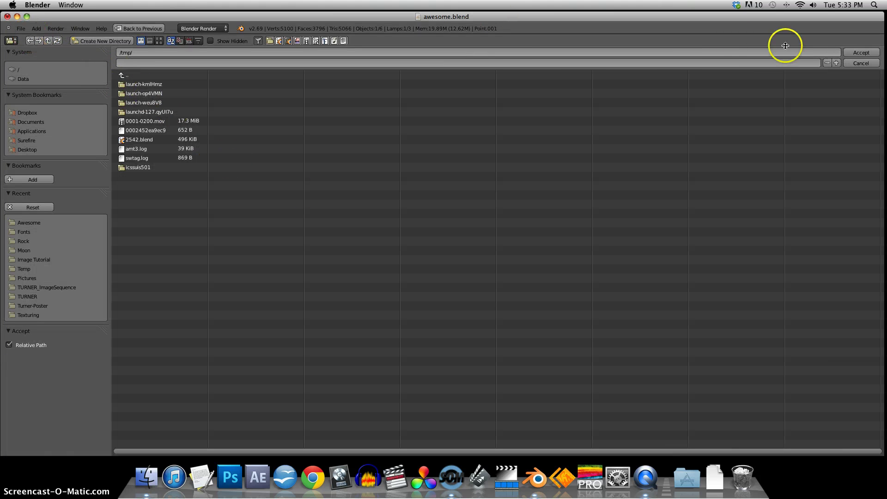
click(859, 63)
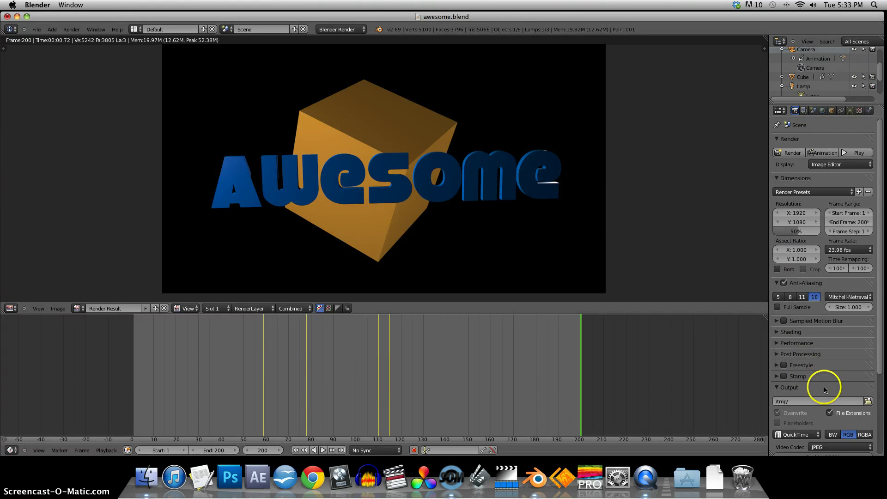
- Switch to Finder and try searching the Mac for /tmp/
click(146, 476)
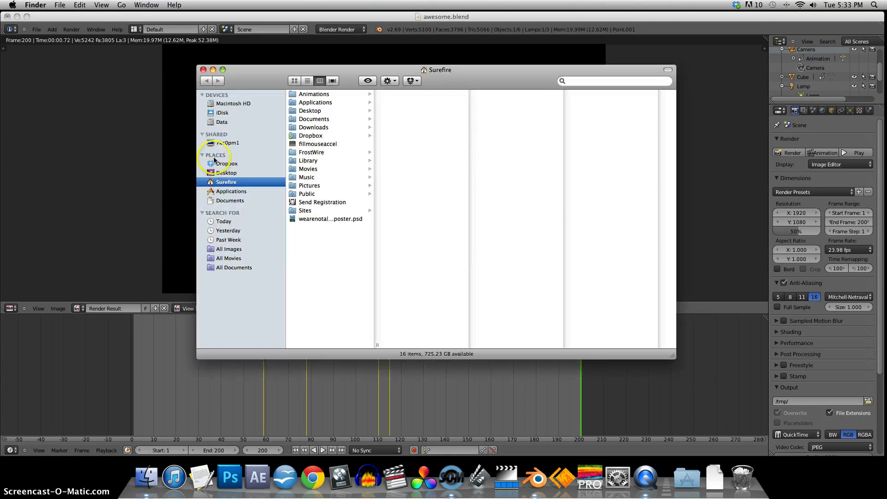
click(234, 105)
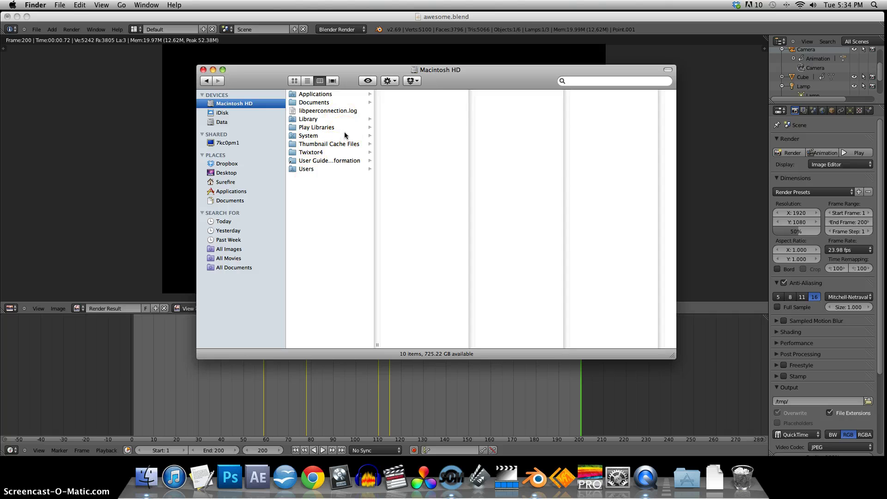
click(578, 80)
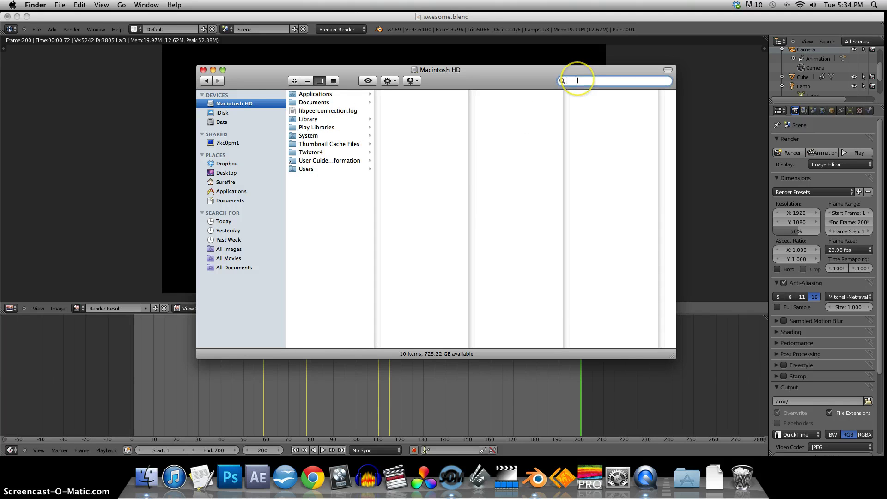
text(/tmp/)
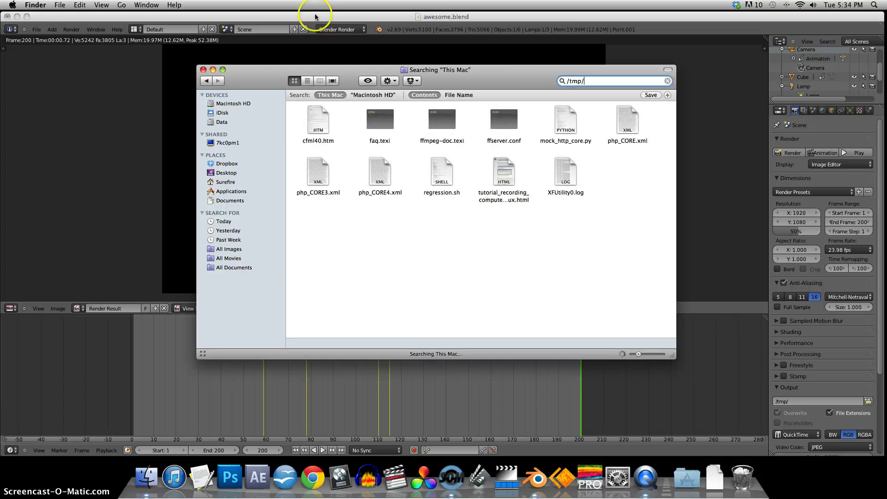
click(202, 70)
- Go to the /tmp/ folder in Finder and open the rendered movie 0001-0200.mov in QuickTime Player
click(120, 5)
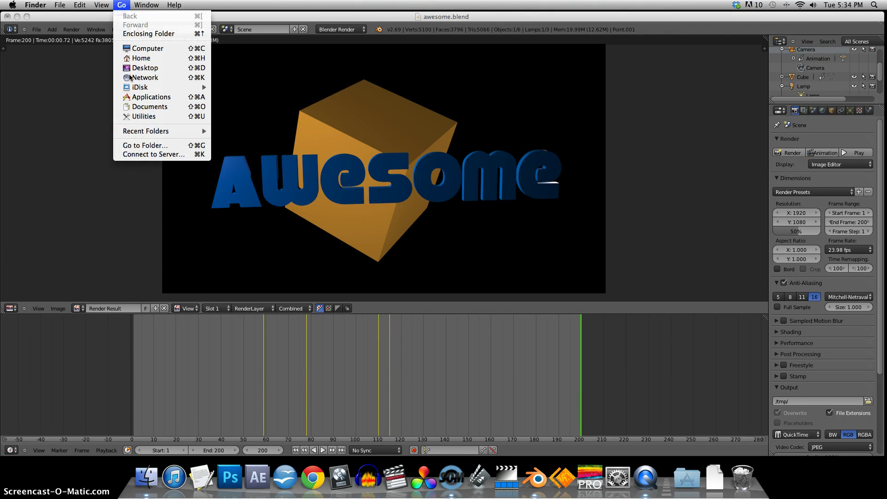
click(148, 145)
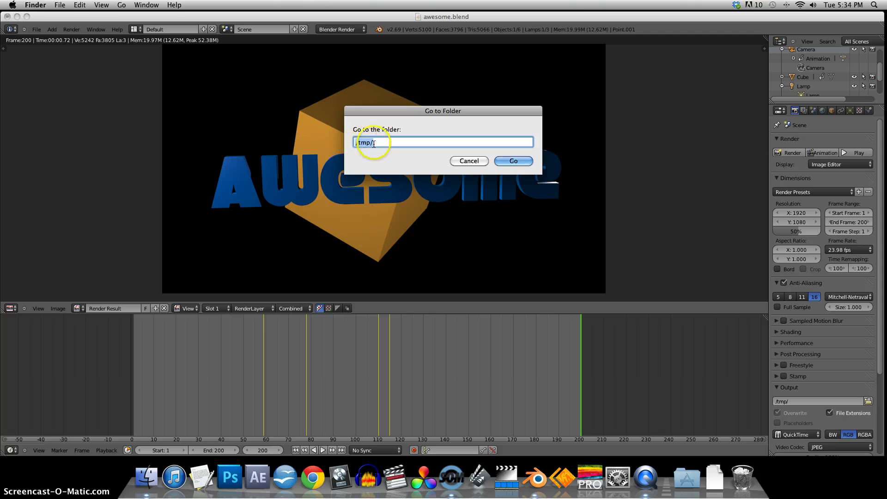
click(513, 162)
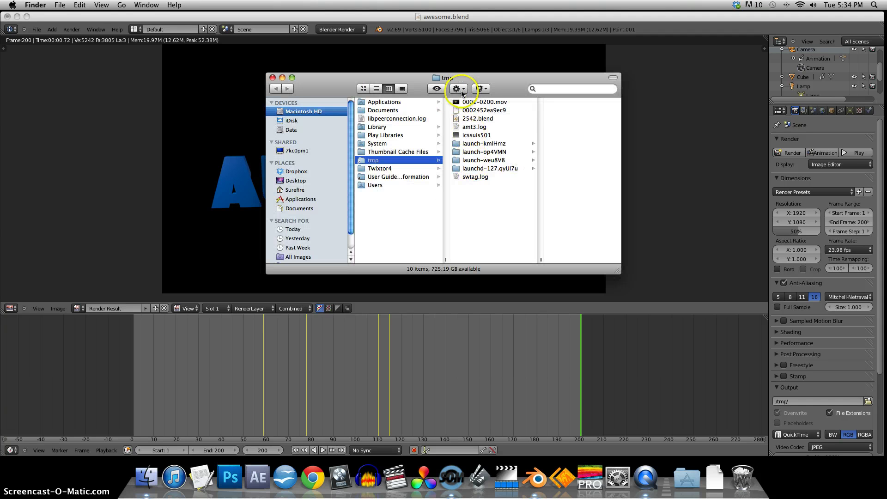
click(488, 103)
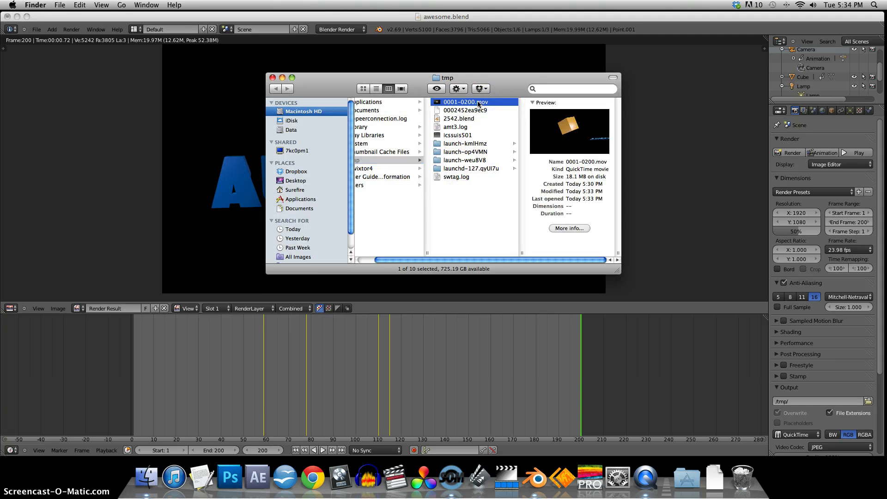
double_click(478, 104)
drag(257, 76, 420, 115)
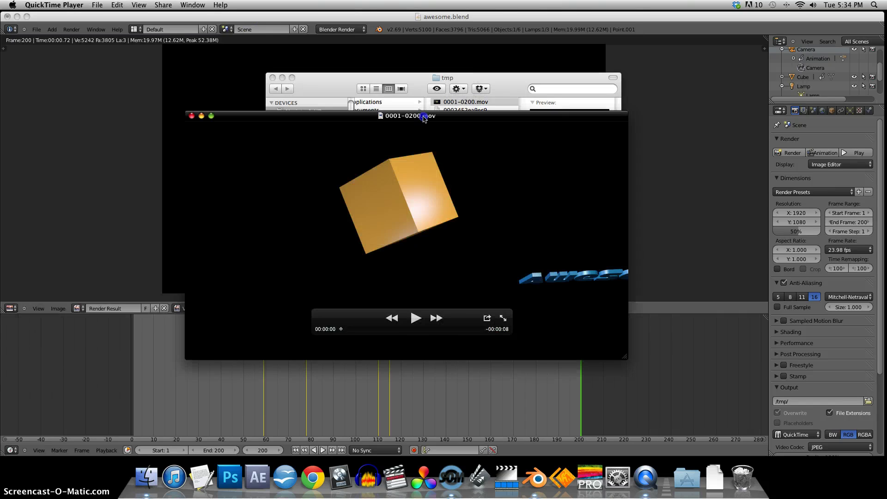
- Play the rendered movie 0001-0200.mov, and close it together with the tmp folder window
click(412, 317)
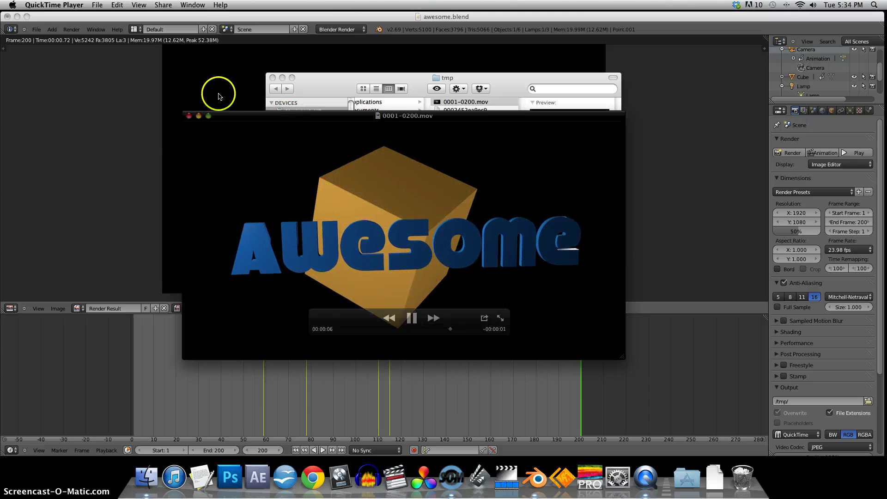
click(190, 117)
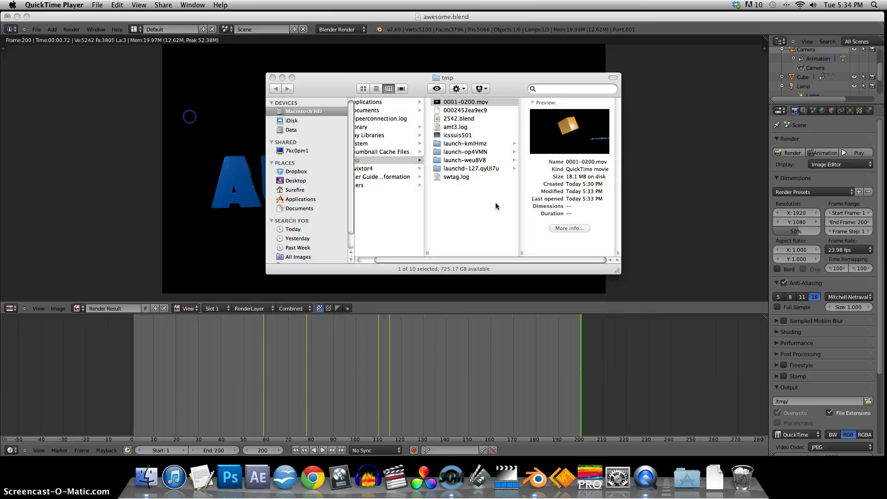
click(273, 78)
- Open the folder browser for the render output path and go to the Surefire home folder
click(791, 400)
click(868, 400)
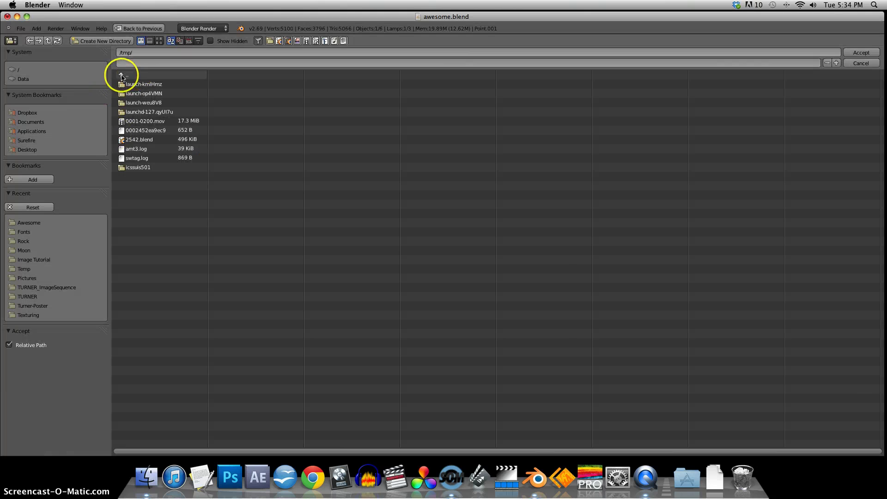
click(122, 76)
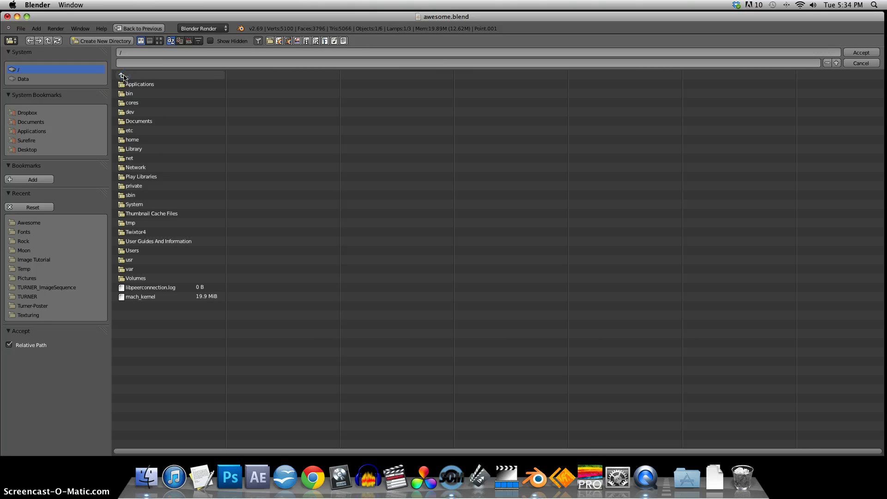
click(26, 140)
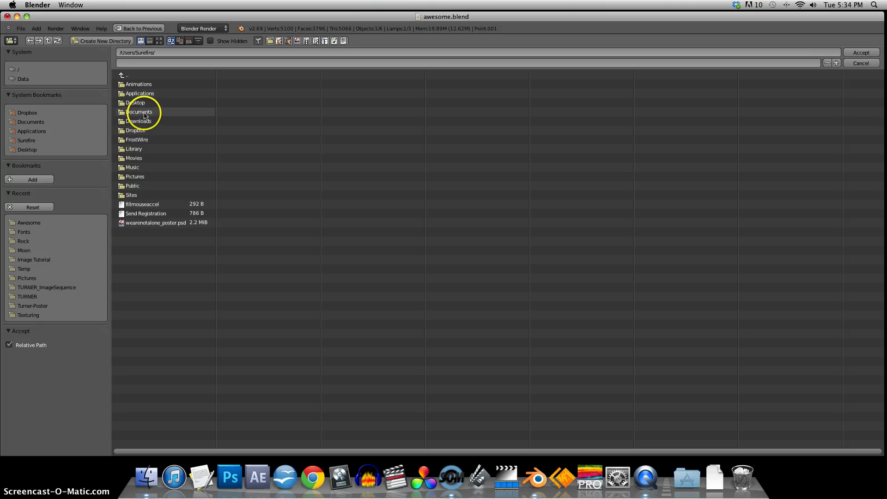
- Create a new directory named MyAnimationSave, enter it and accept it as the render output folder
click(96, 41)
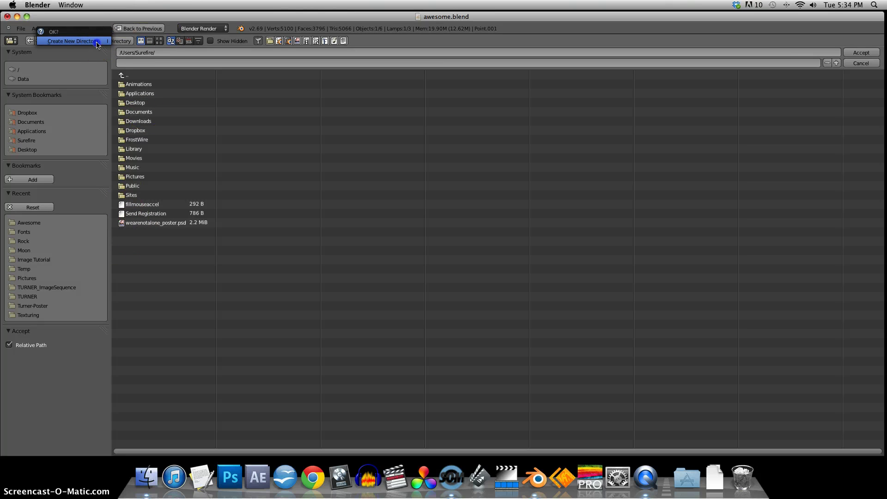
click(97, 43)
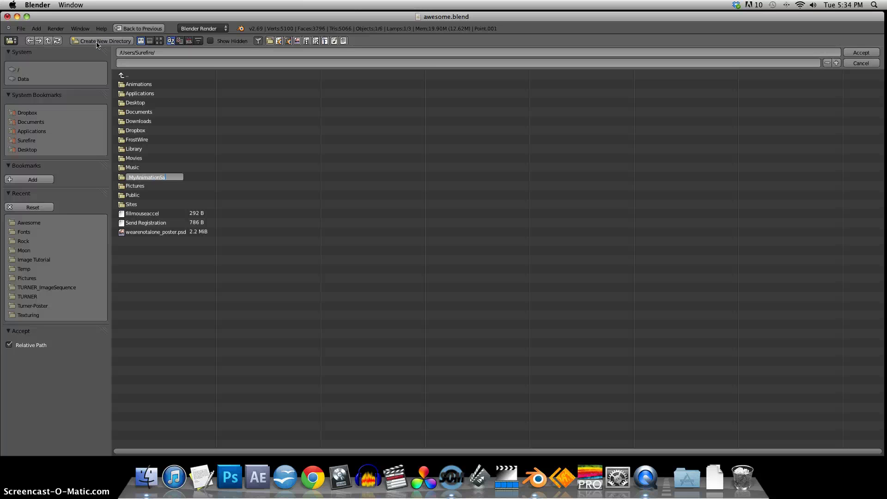
click(155, 178)
click(154, 178)
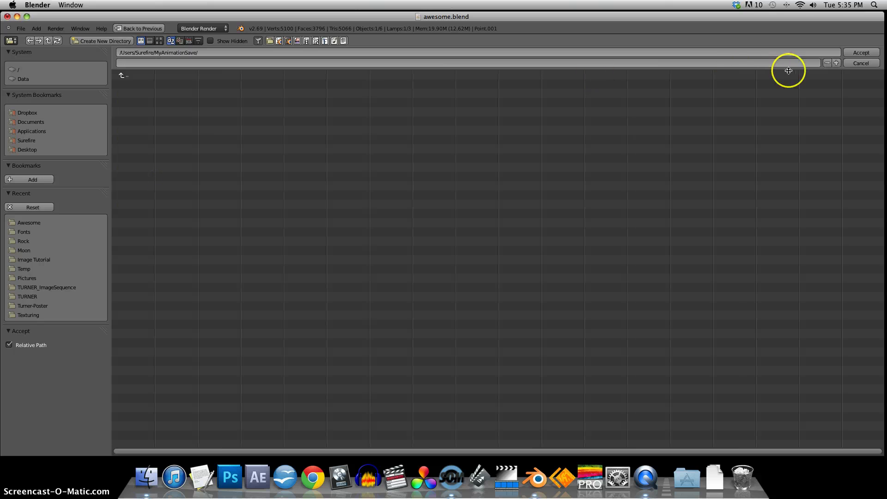
click(857, 53)
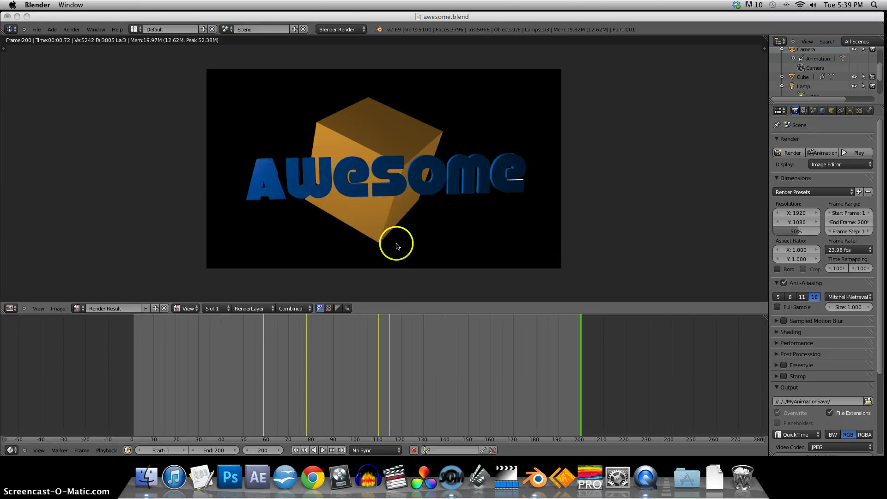
- Leave the render result for the 3D view and review the render output settings
key(Escape)
scroll(816, 381, down, 1)
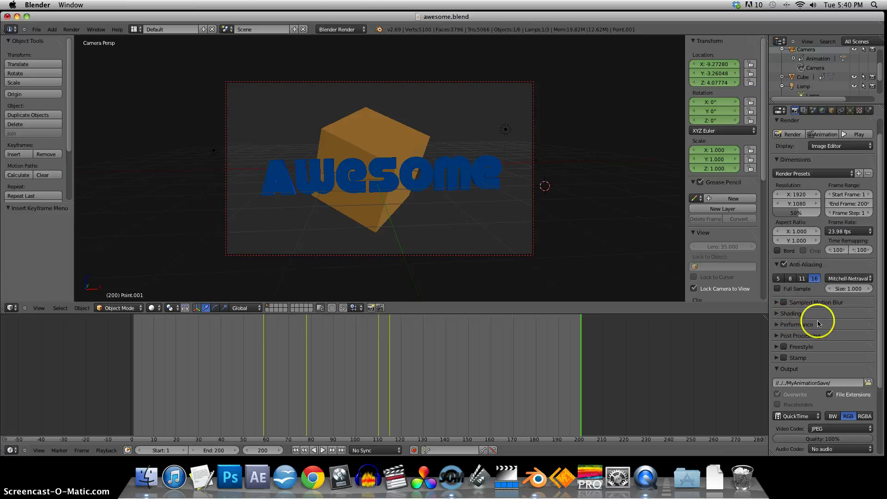
scroll(813, 318, down, 5)
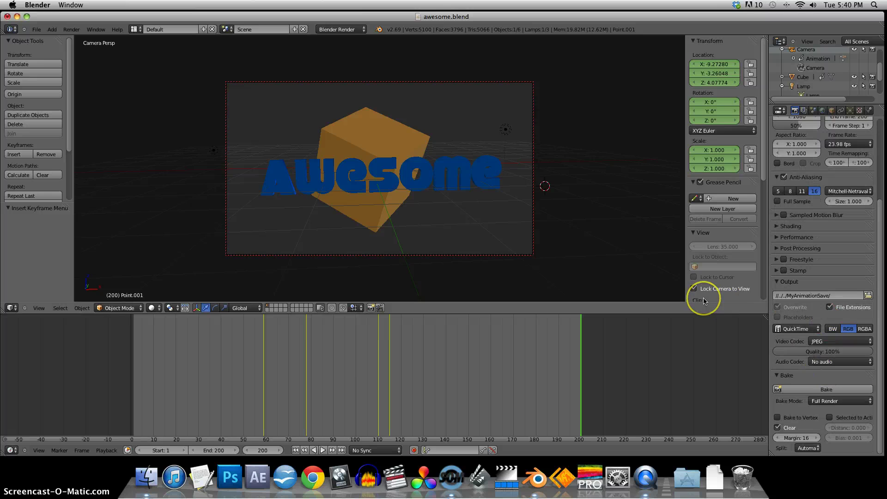